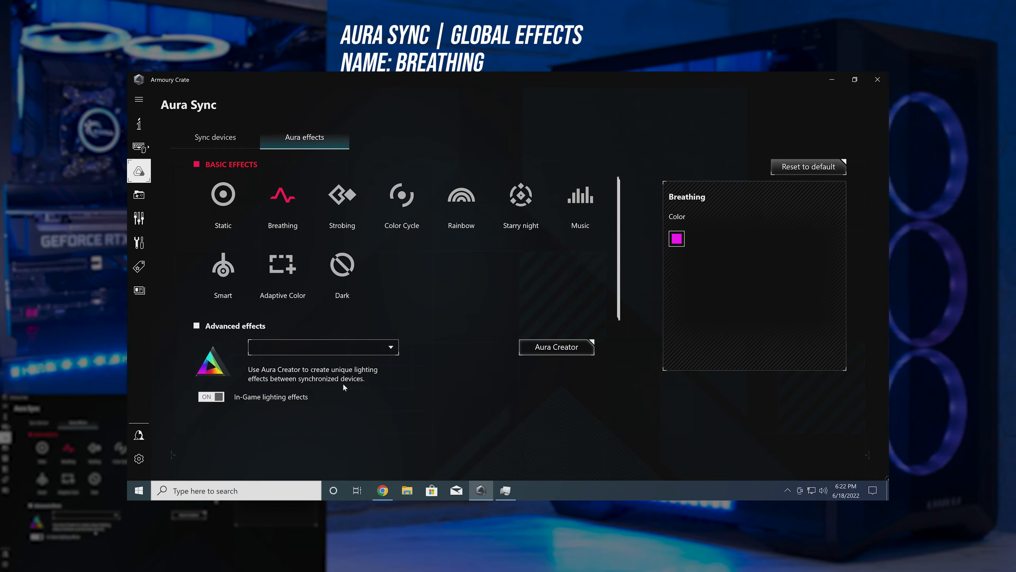
Step: Launch Aura Creator from the advanced effects, maximize its window and show the PC components view
click(580, 347)
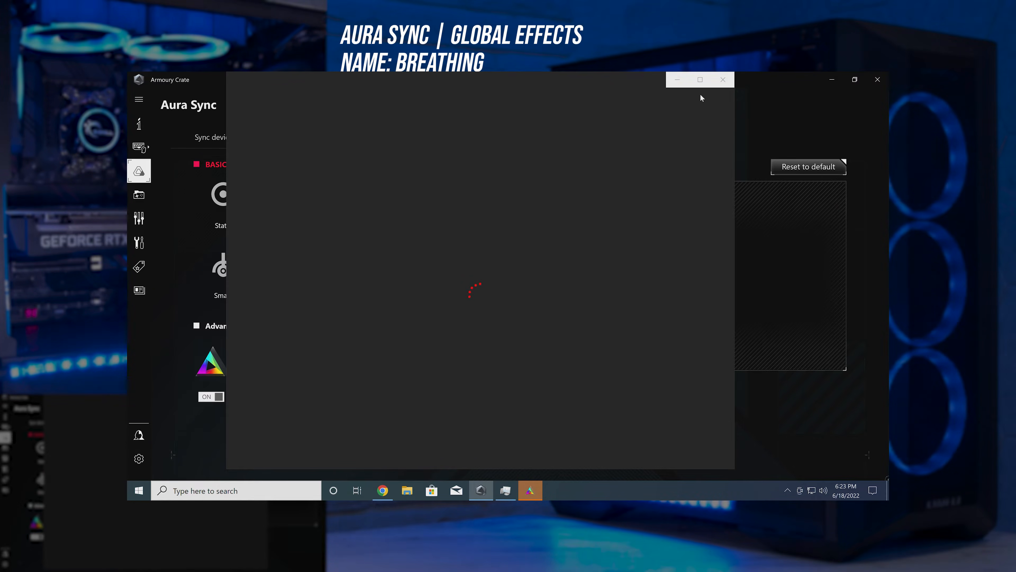
click(700, 80)
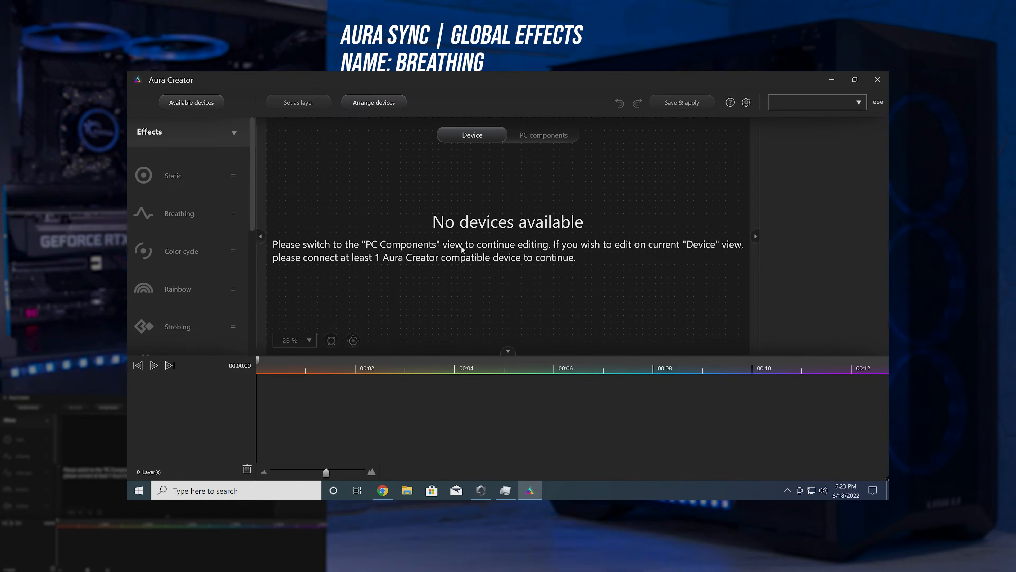
click(541, 135)
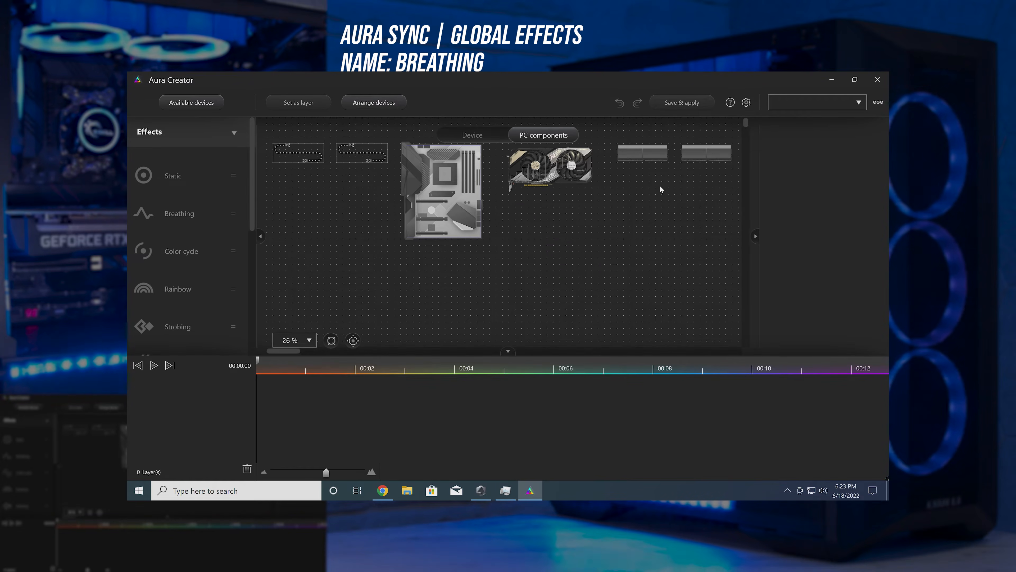
Step: Inspect the components in the layout by selecting the second LED strip header and the motherboard individually
click(371, 151)
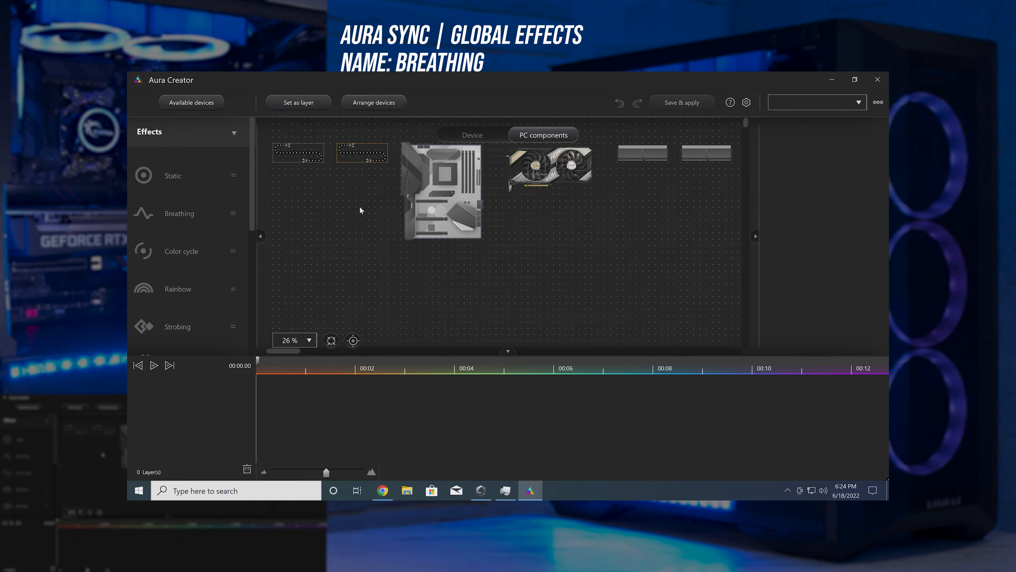
click(443, 166)
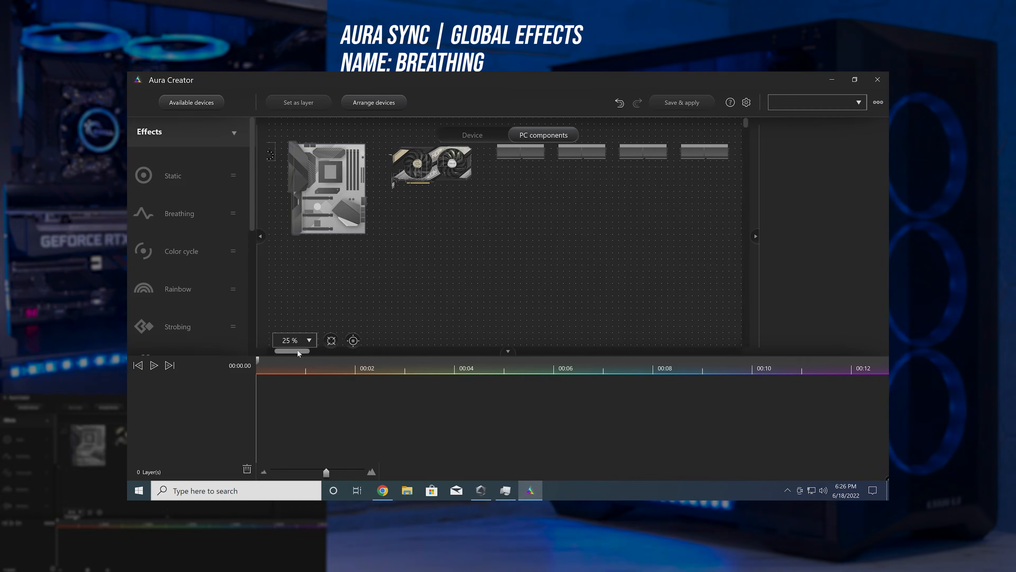
drag(297, 350, 284, 348)
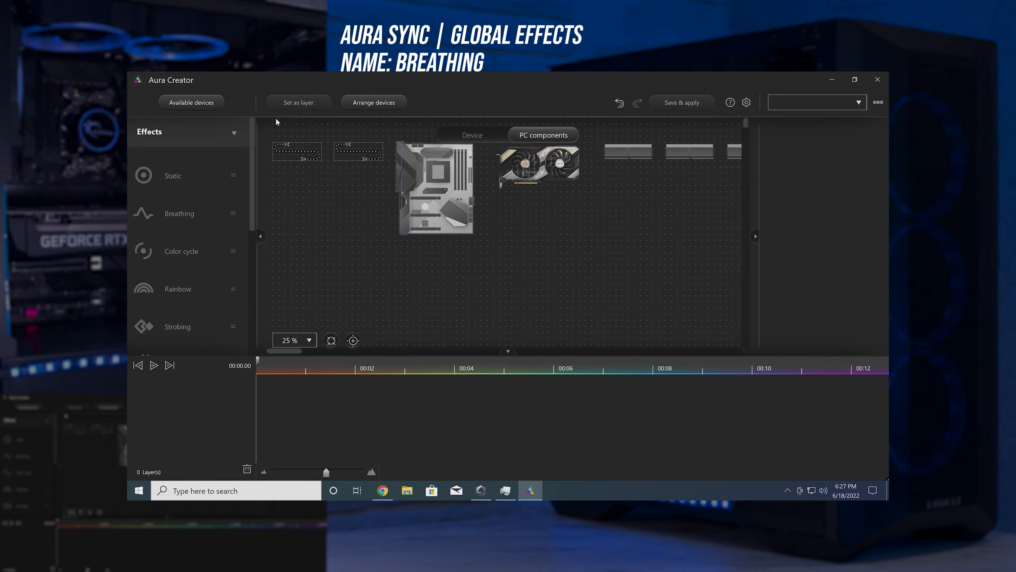
Step: Create three separate layers: one from all components, one from the motherboard and one from the graphics card
drag(278, 127, 670, 257)
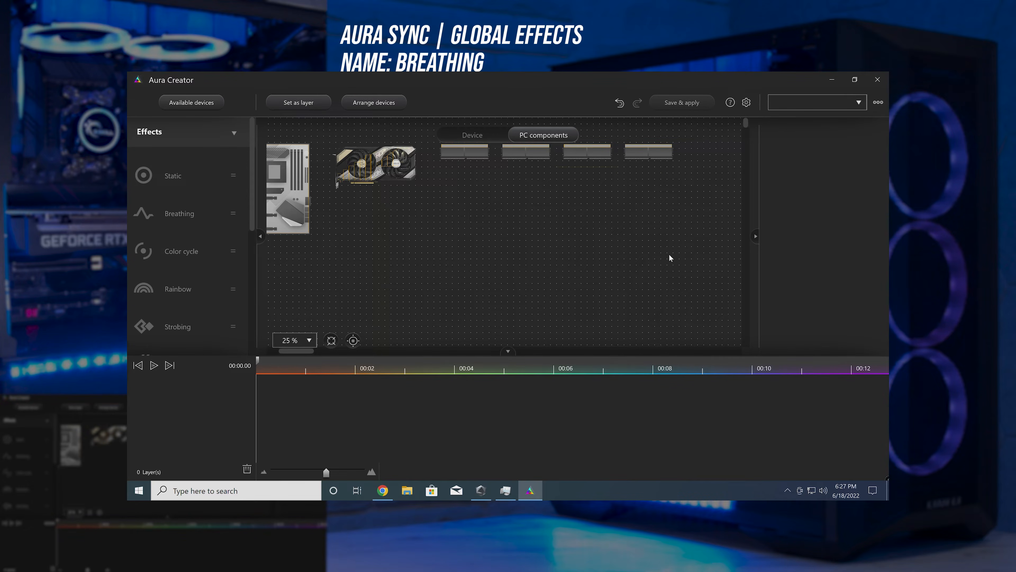
click(284, 102)
drag(296, 351, 284, 350)
click(438, 189)
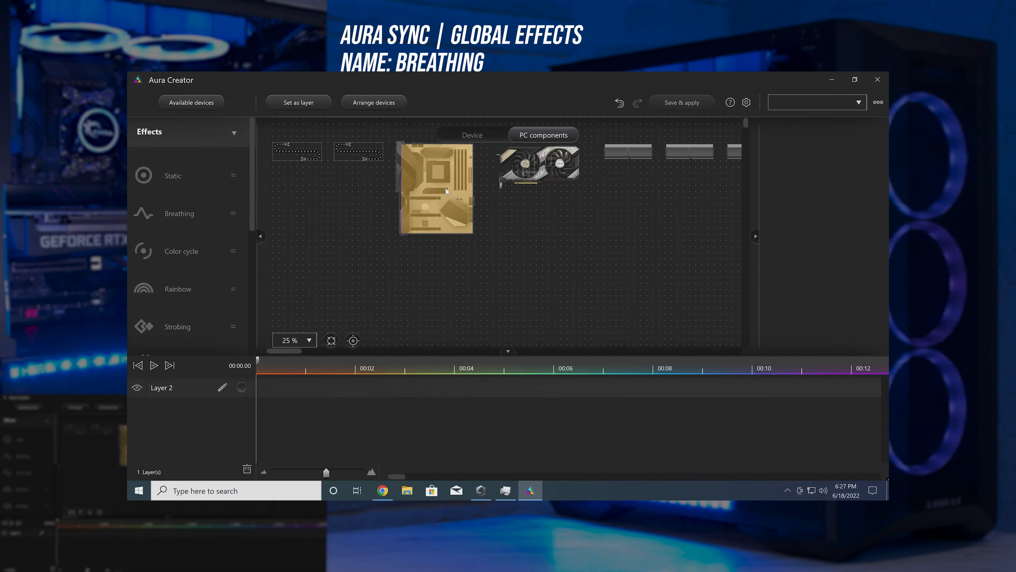
click(293, 105)
click(540, 166)
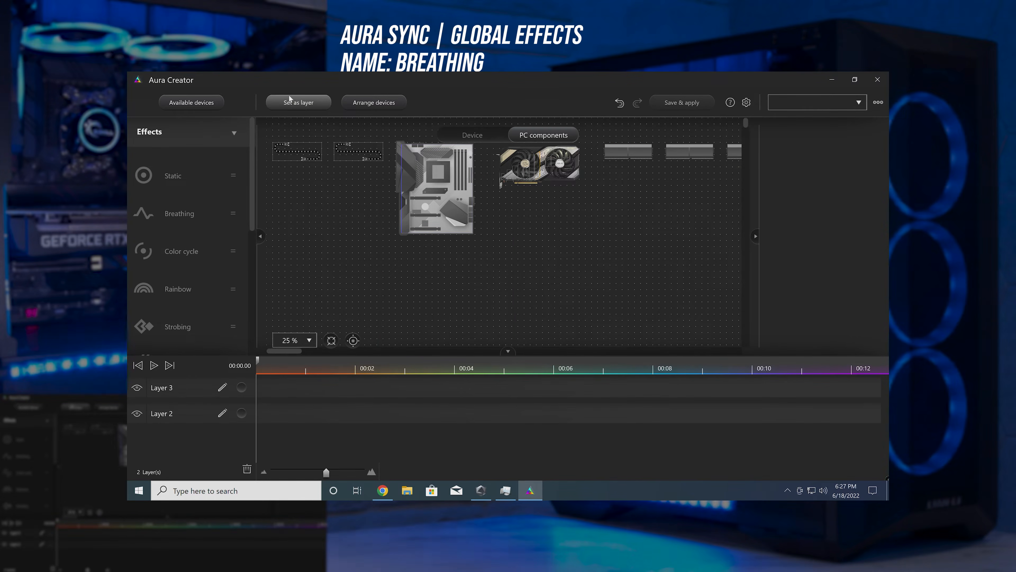
click(294, 106)
Step: Rename the graphics card, motherboard and all-component layers to GPU, Mobo and All
double_click(163, 385)
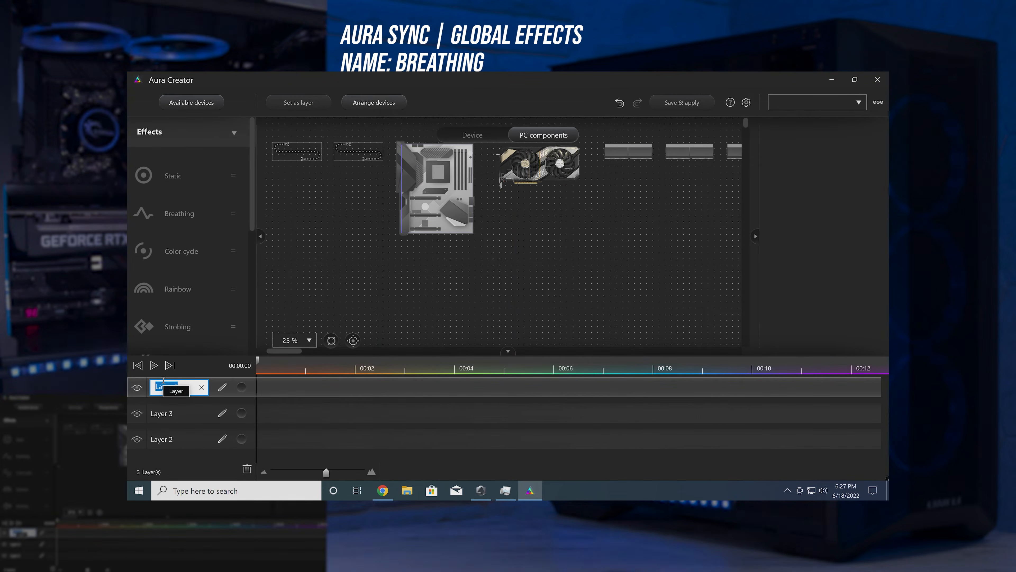
text(GPU)
click(170, 412)
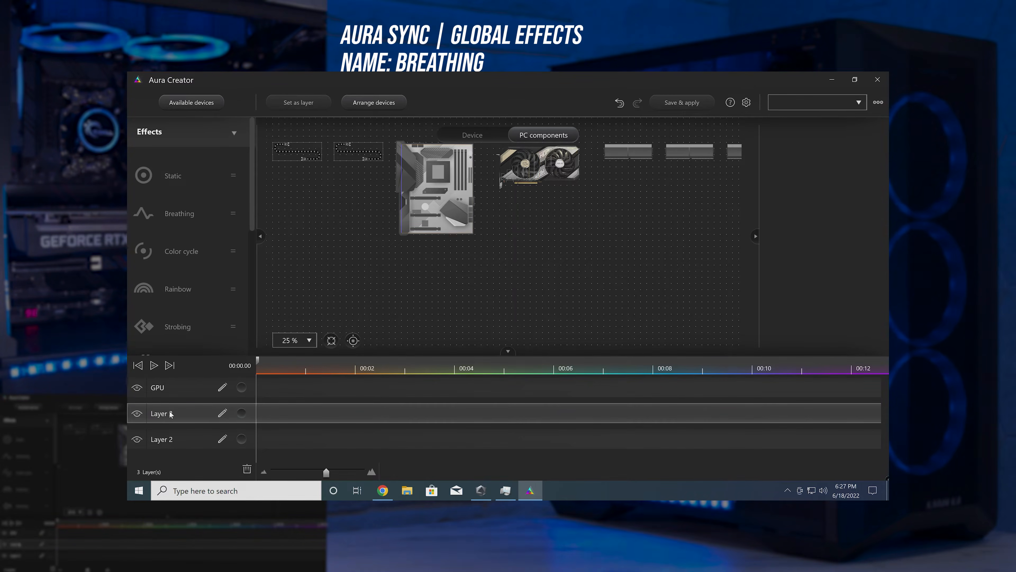
double_click(170, 412)
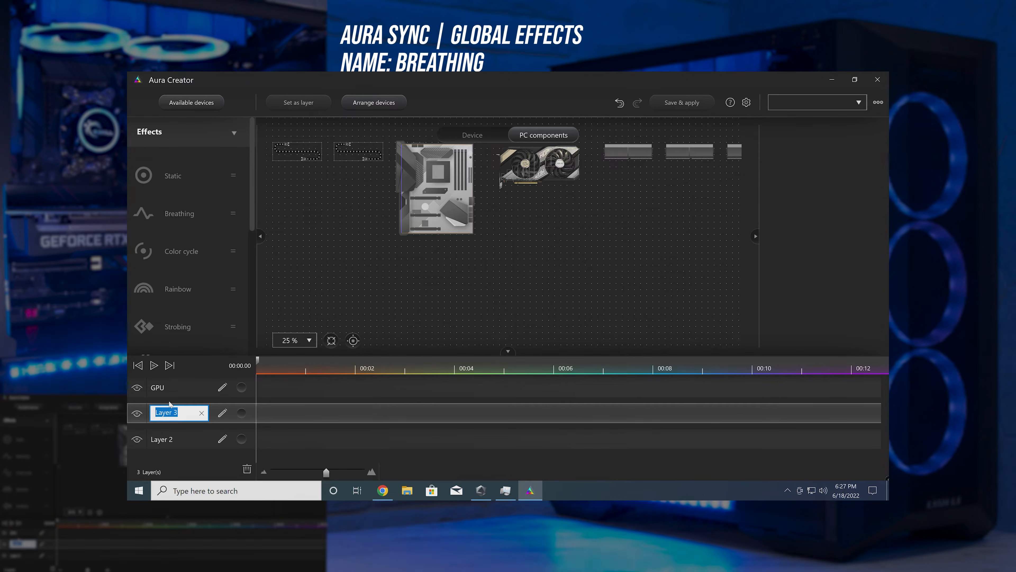
text(Mobo)
click(160, 439)
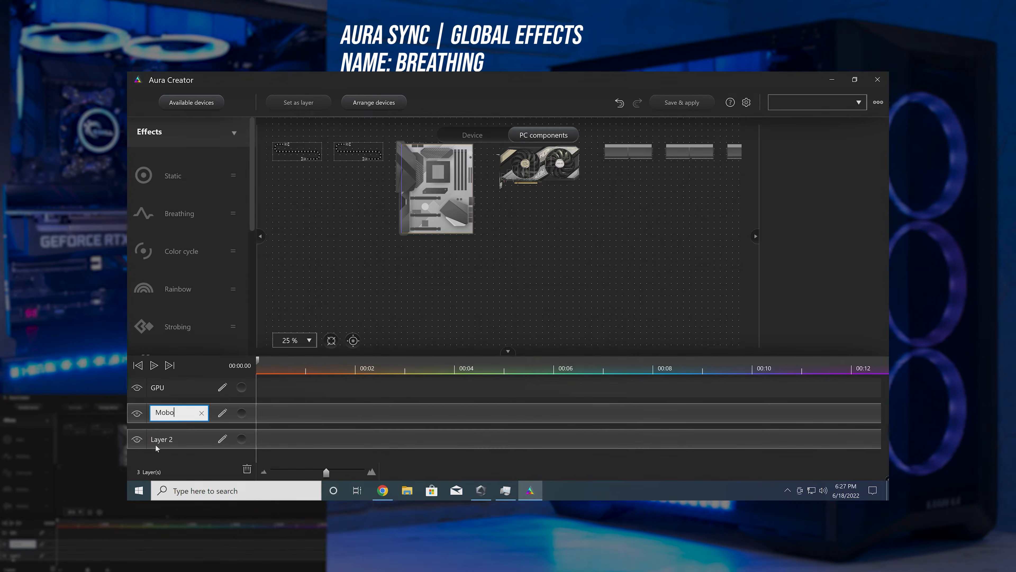
double_click(160, 439)
text(All)
Step: Fill the All layer's timeline with Static, Breathing, Color cycle, Rainbow, Strobing, Comet, Star and Tide effects
click(161, 181)
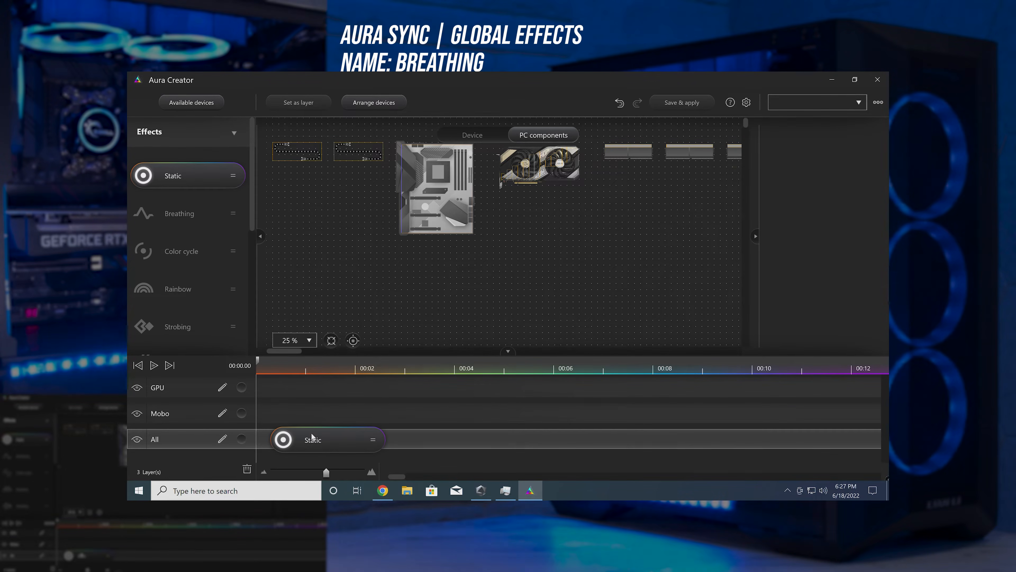
drag(180, 213, 450, 441)
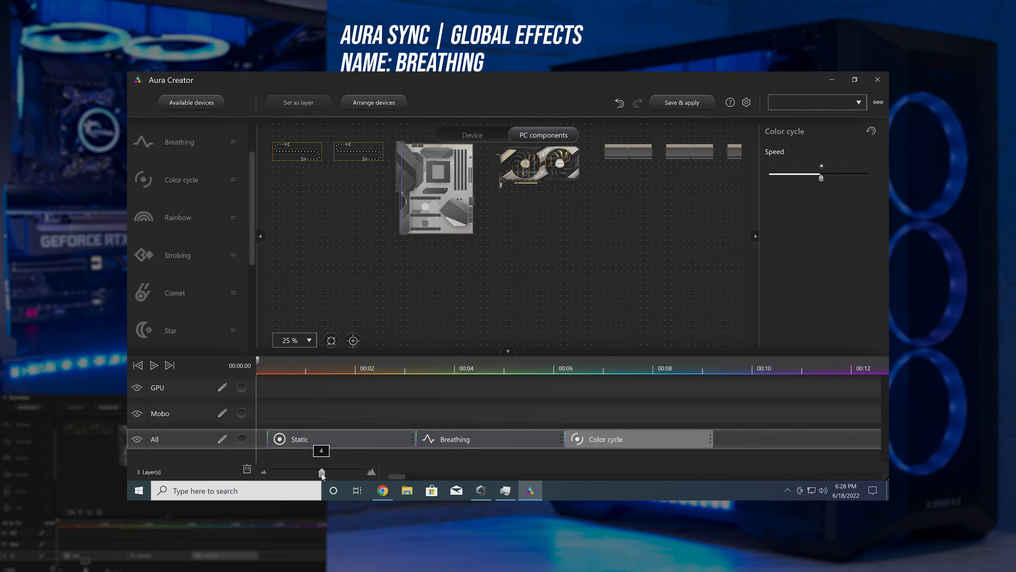
drag(326, 473, 291, 473)
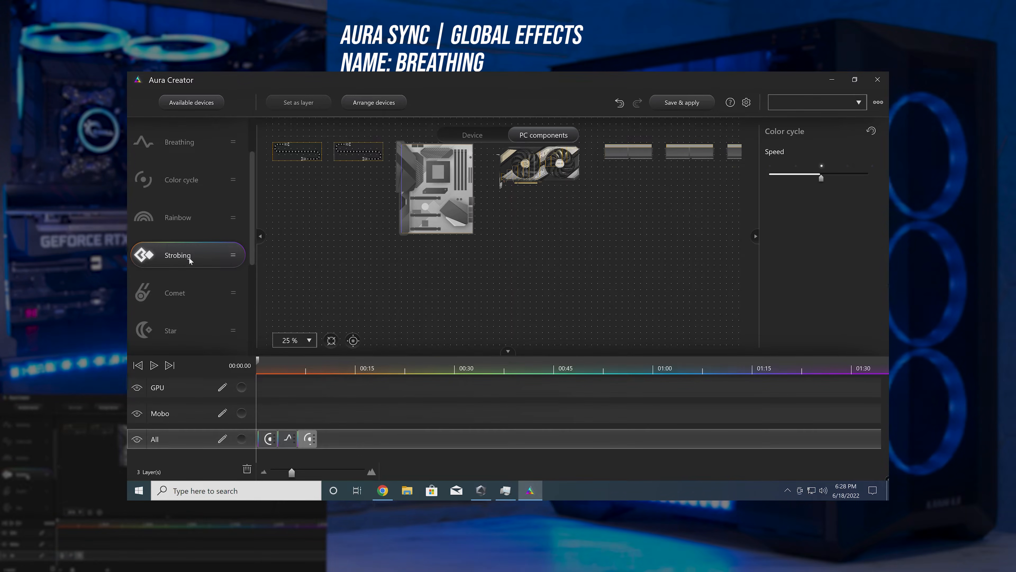
drag(188, 257, 370, 444)
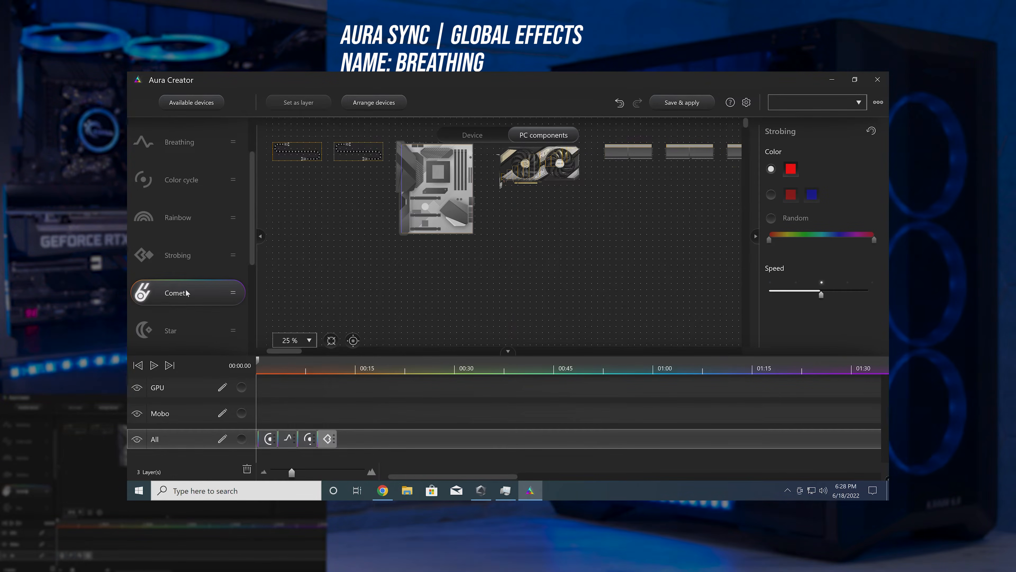
drag(187, 293, 396, 441)
drag(176, 331, 381, 434)
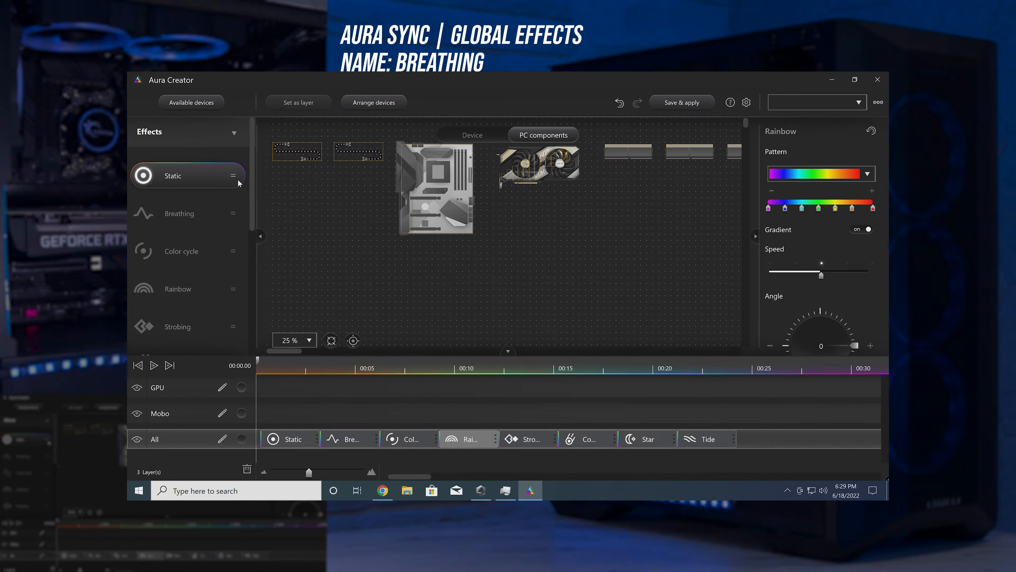
Step: Look through the effects list and the Static effect's color picker, then close the picker without changing the color
drag(252, 179, 252, 278)
scroll(241, 241, up, 5)
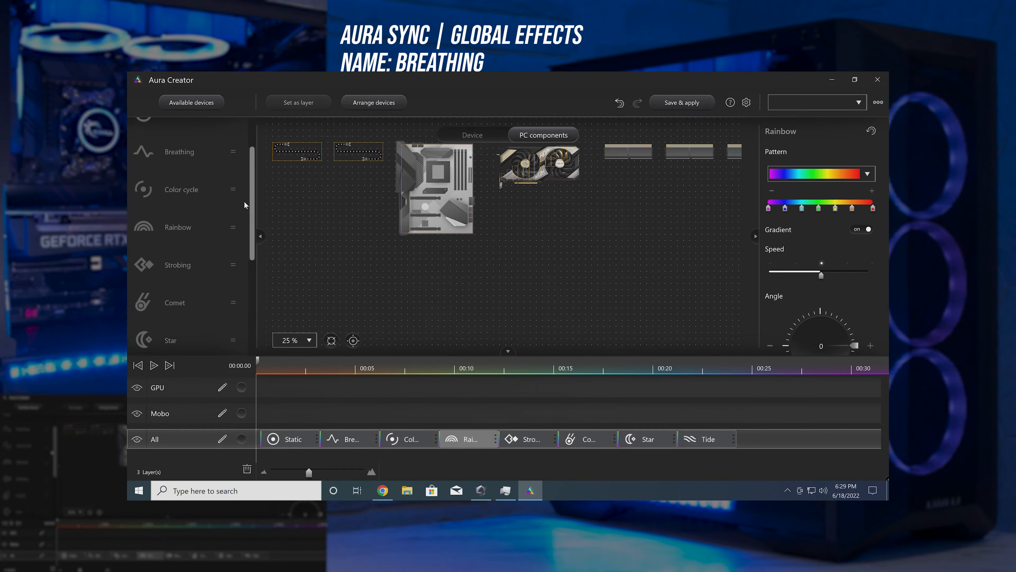
click(289, 438)
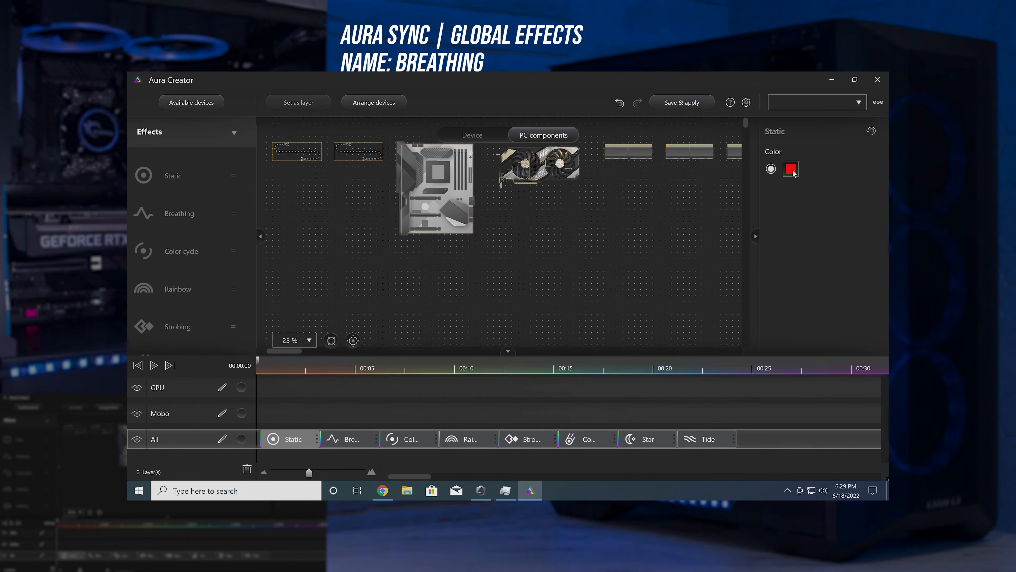
click(791, 169)
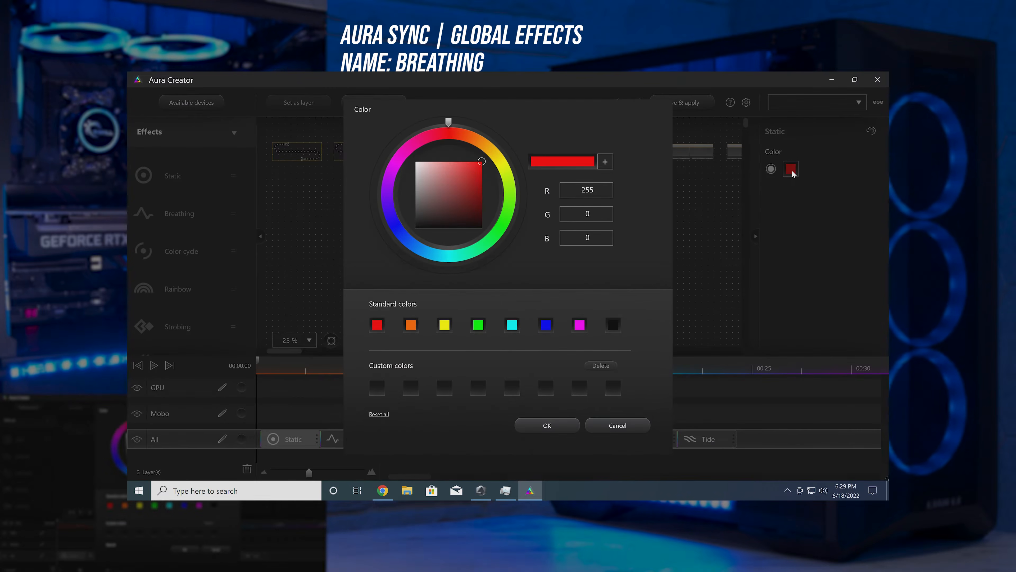
click(618, 425)
Step: Set the Breathing effect's color to Random and narrow its hue range to cyan through magenta
click(348, 439)
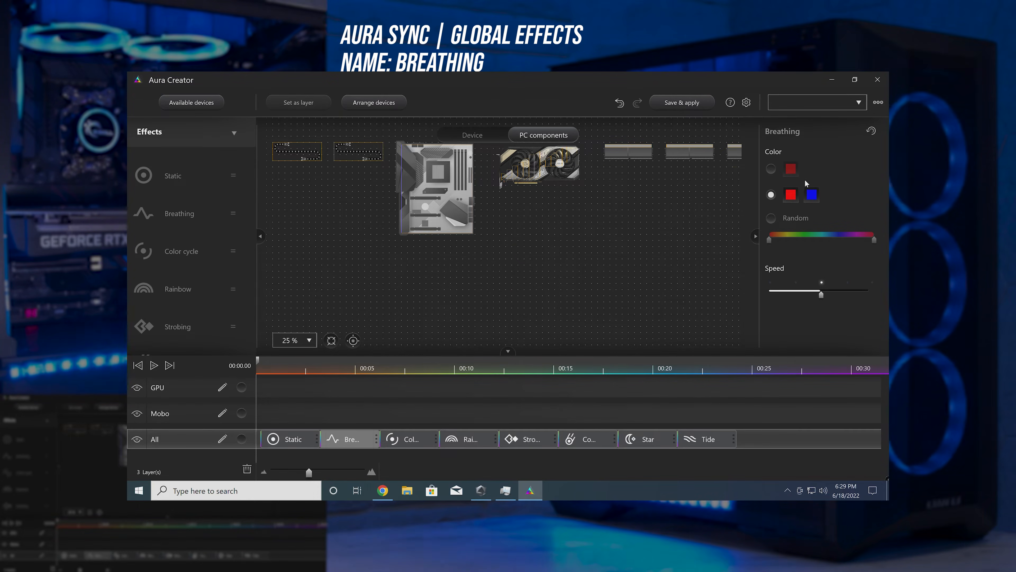
click(771, 218)
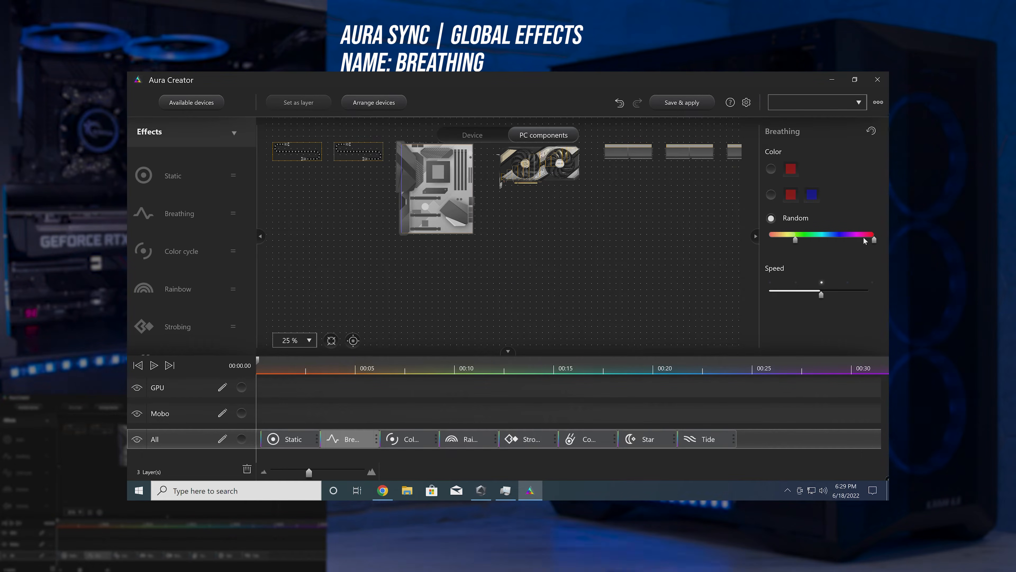
drag(873, 238, 820, 243)
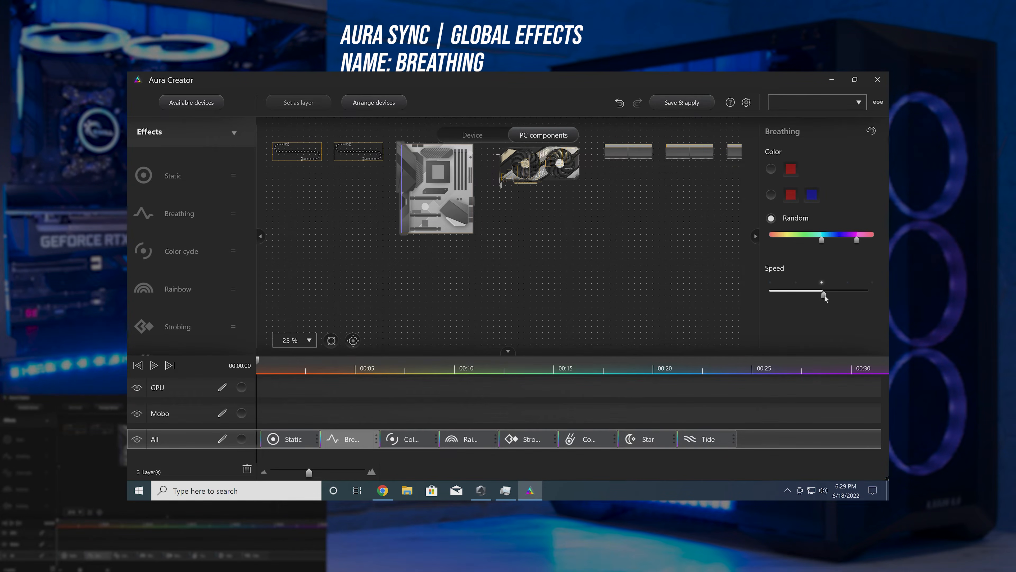
Step: Set the Color cycle effect's speed to the maximum
click(408, 439)
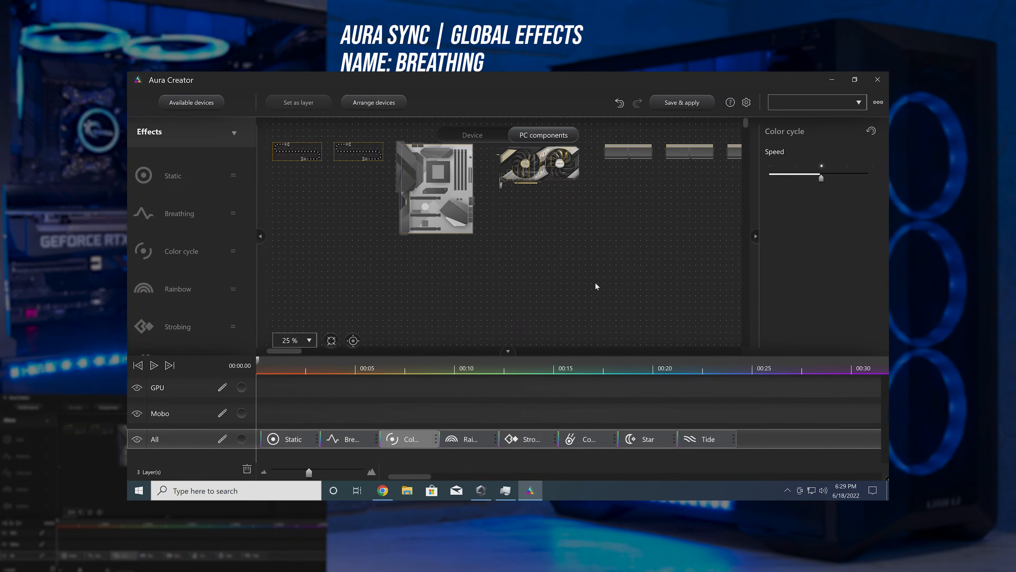
drag(822, 177, 883, 186)
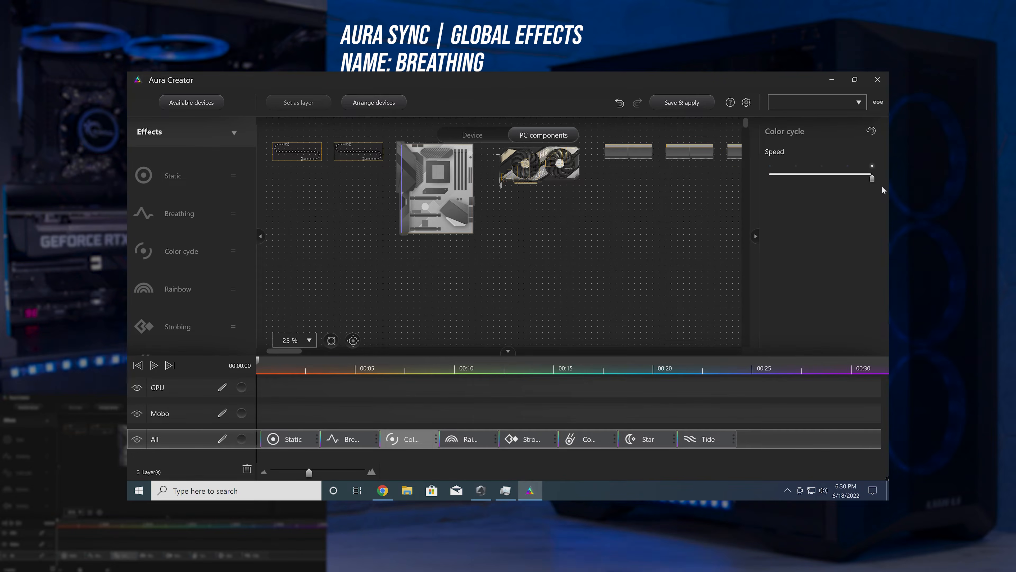
Step: Choose the full-spectrum custom pattern for the Rainbow effect and shift its green, yellow and orange stops toward red
click(458, 439)
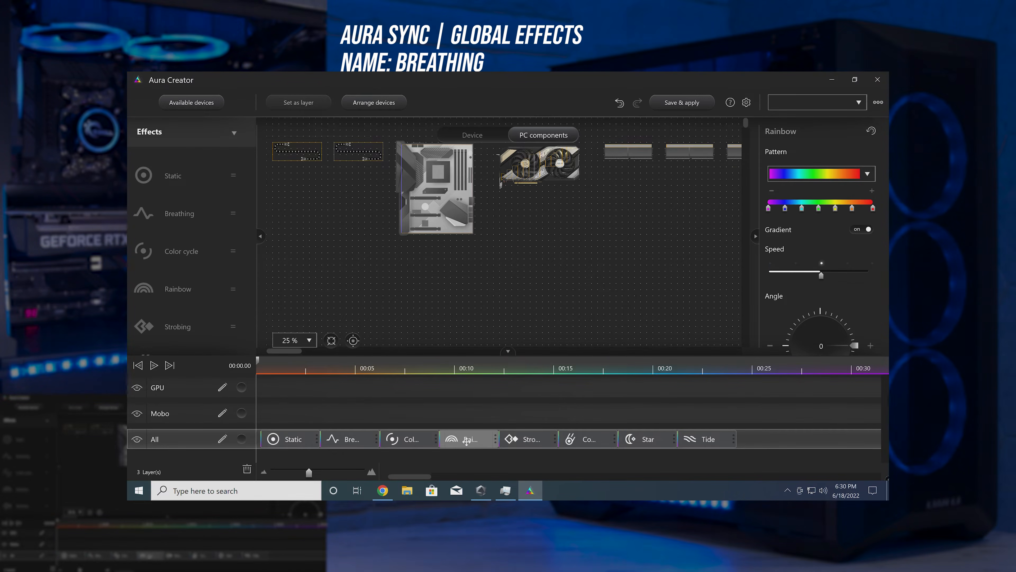
click(858, 174)
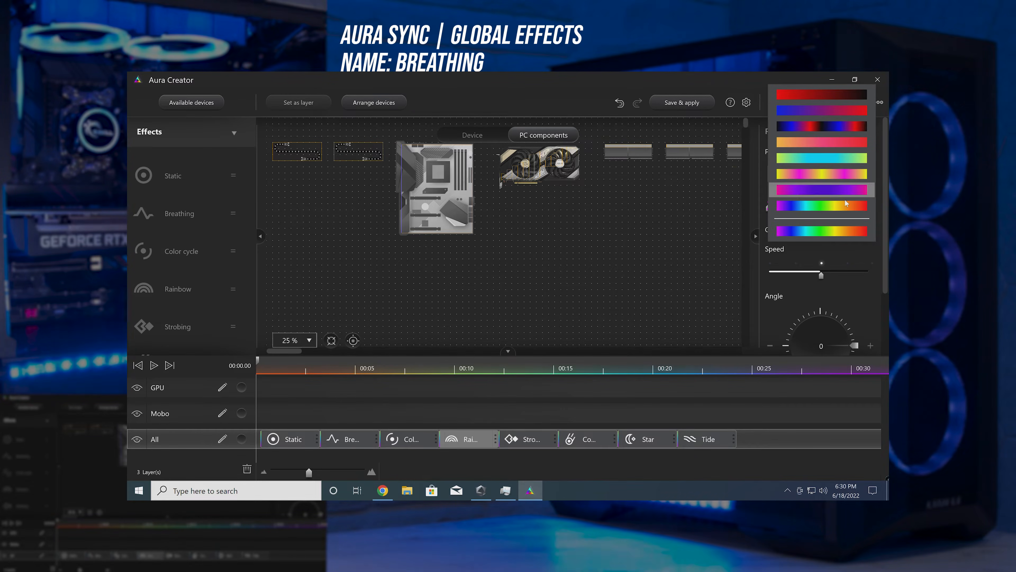
click(790, 230)
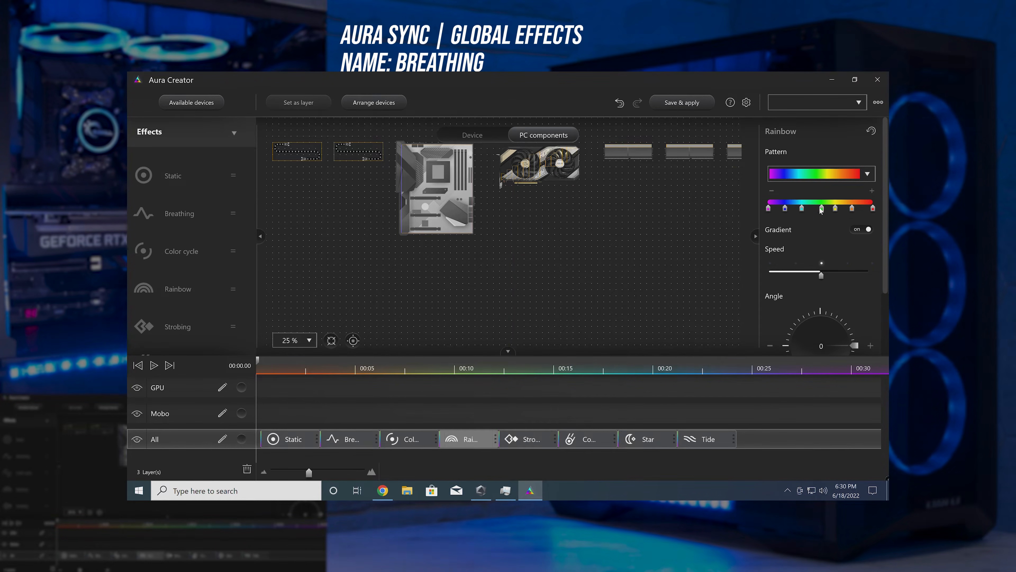
drag(817, 209, 825, 209)
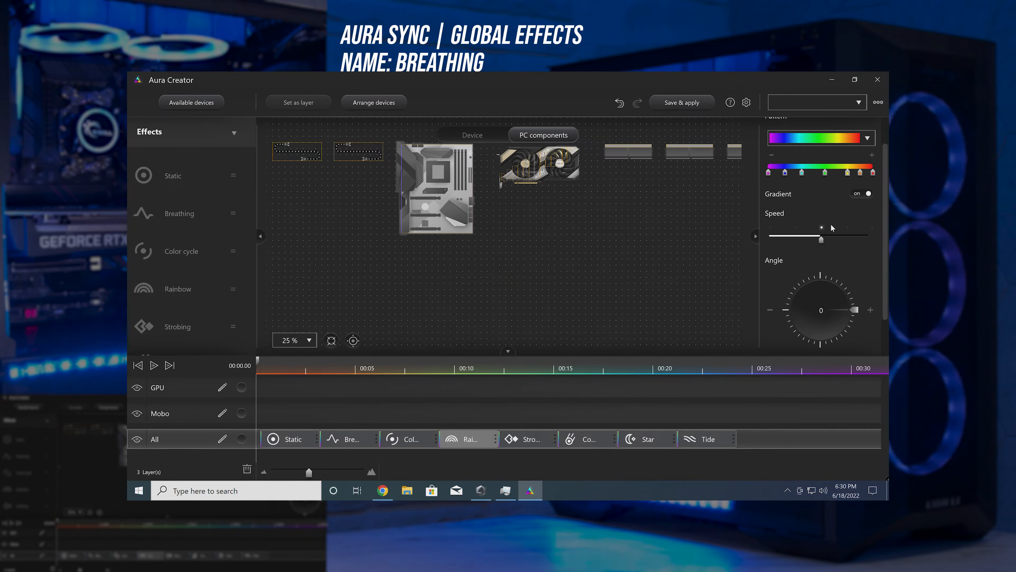
Step: Set the Rainbow effect's angle to 110
scroll(830, 212, down, 2)
click(835, 248)
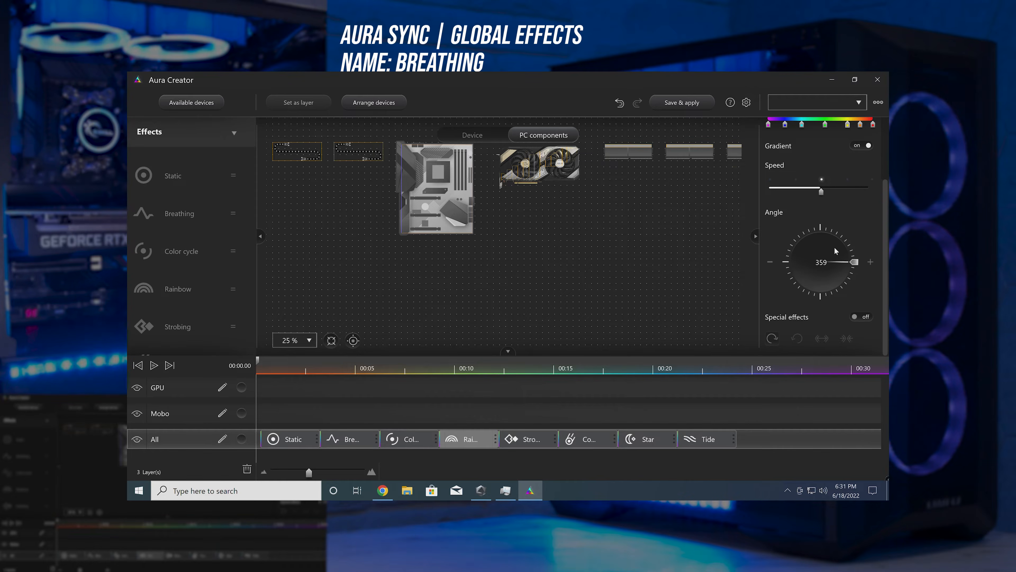
drag(852, 267, 808, 229)
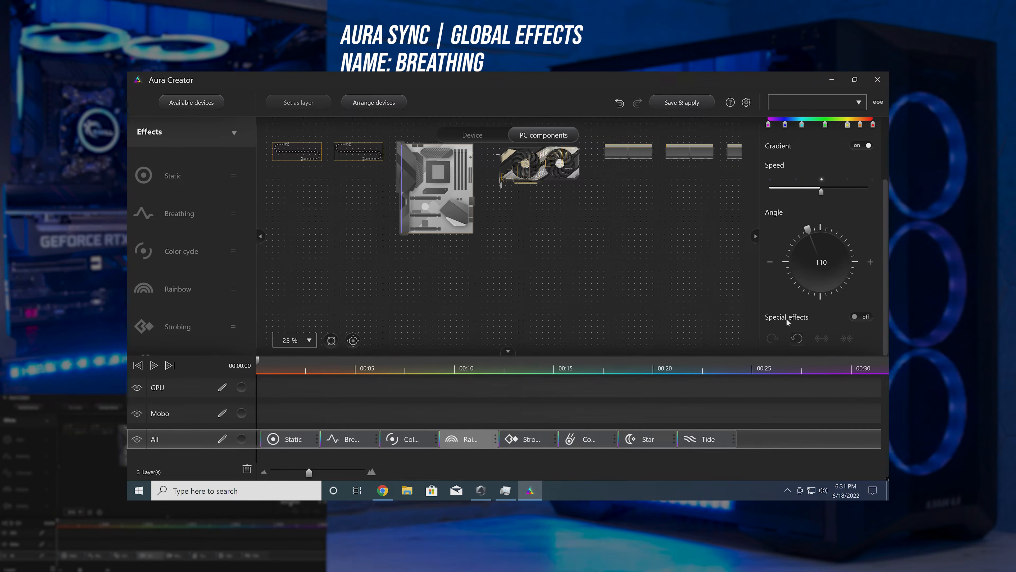
Step: Turn on the Rainbow effect's special effects and choose the outward-moving option after trying the inward one
click(859, 316)
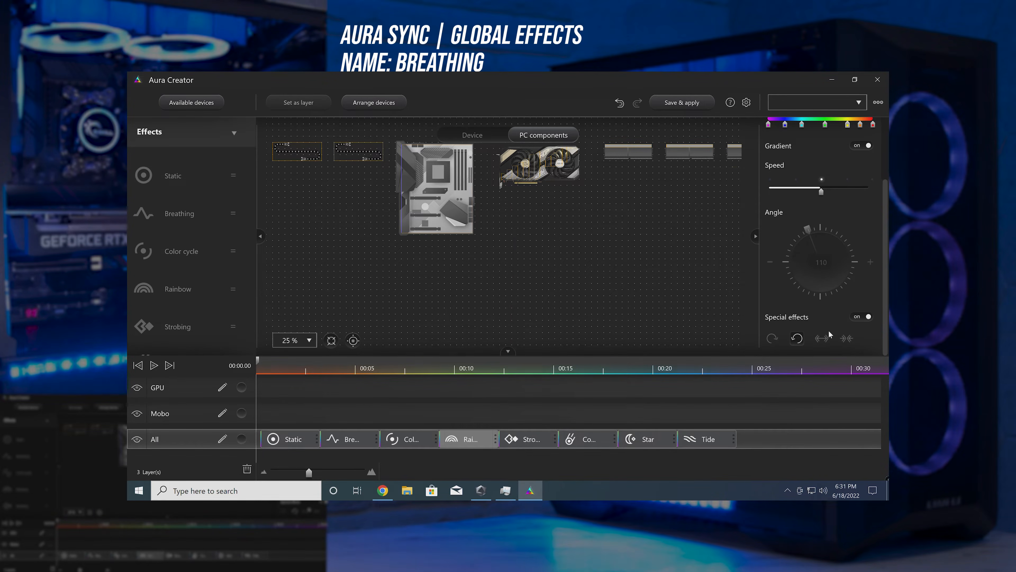
click(848, 339)
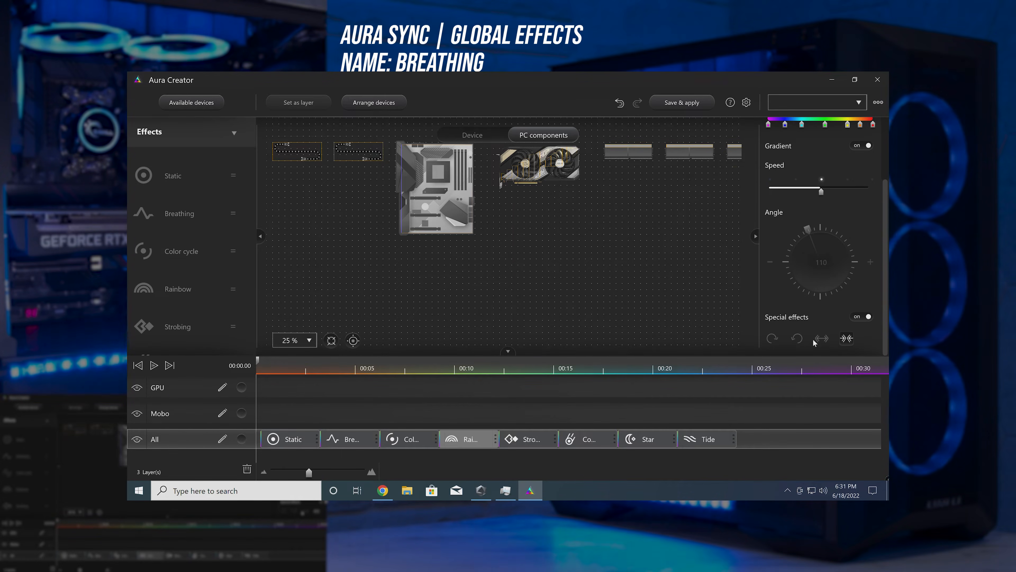
click(822, 338)
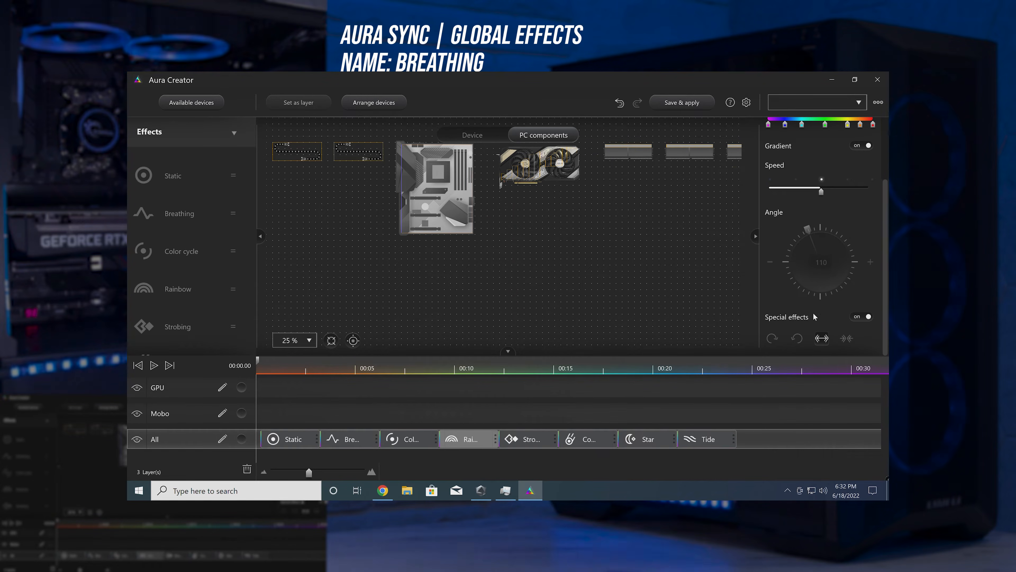
Step: Give the Strobing effect a green and magenta two-color pair and set its speed to the minimum
click(529, 439)
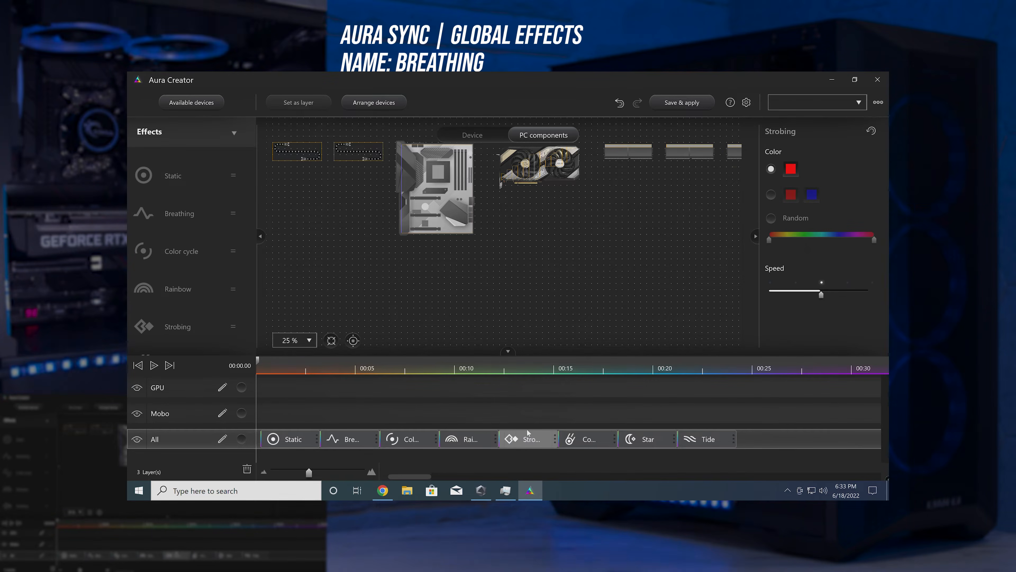
click(790, 195)
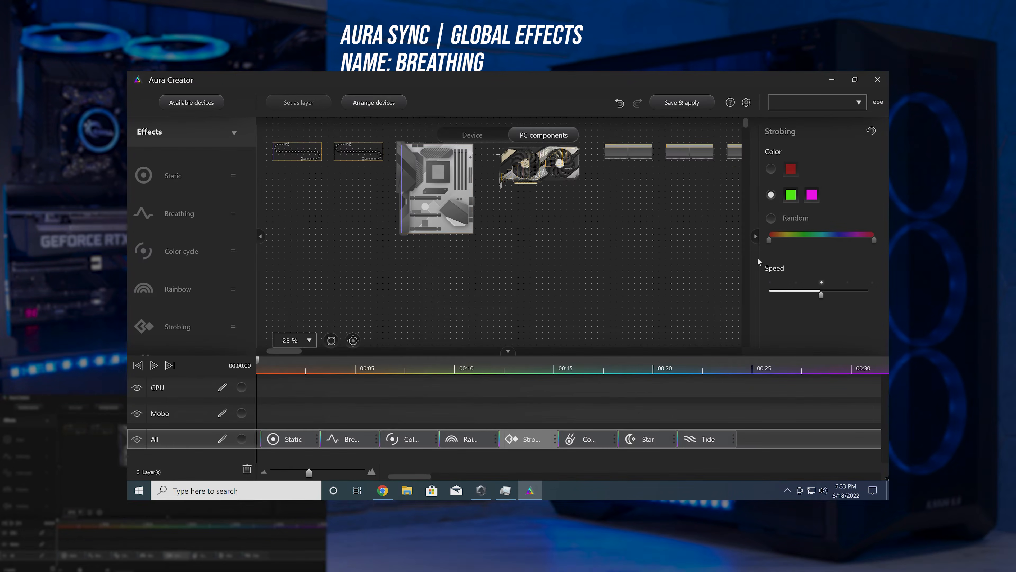
drag(821, 294, 770, 294)
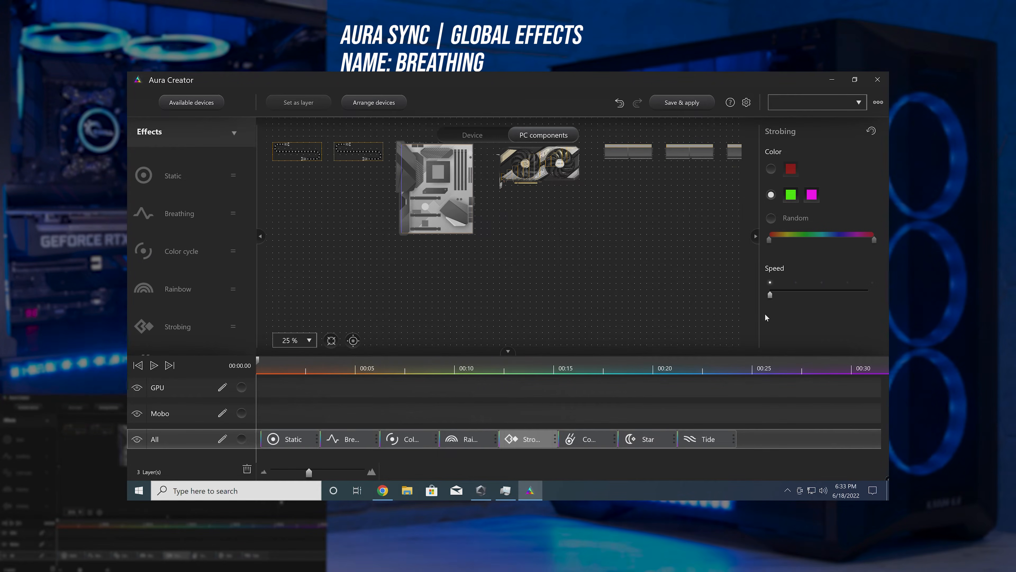
Step: Switch the Comet effect to random colors and narrow its color range to run from yellow to magenta
click(588, 439)
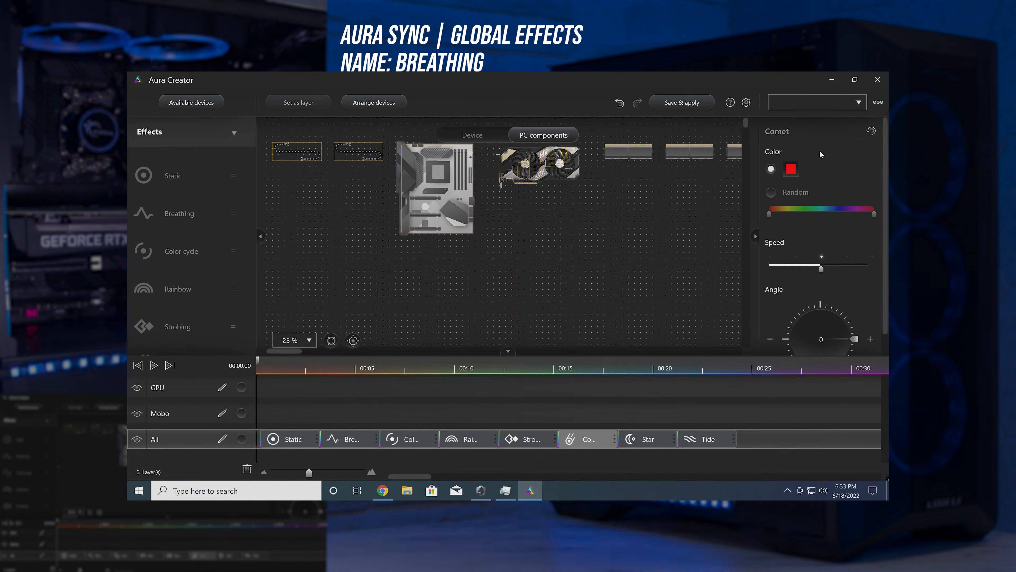
scroll(821, 148, down, 1)
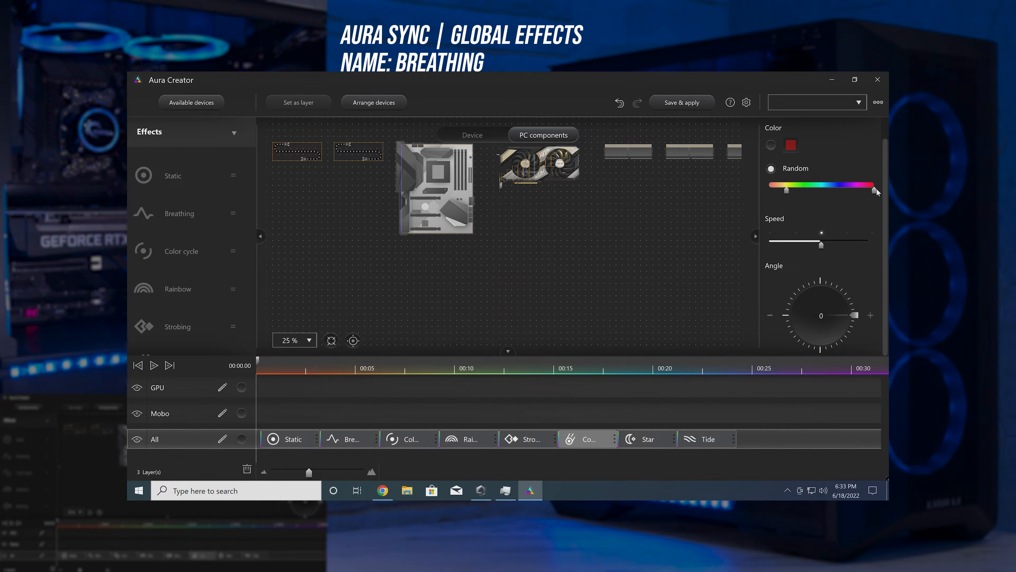
drag(875, 189, 857, 190)
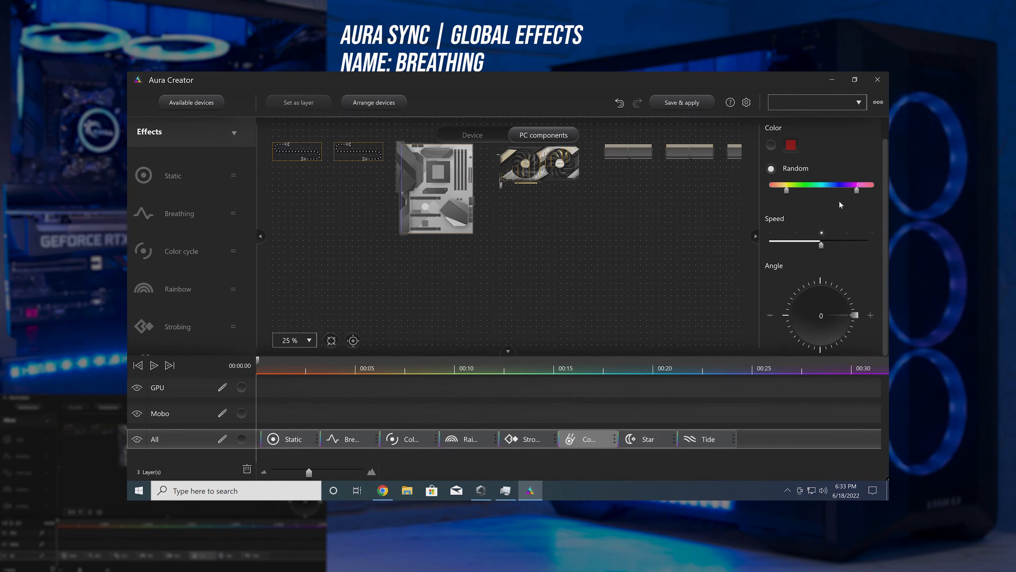
Step: Set the Comet effect's angle to 86 and raise its speed to about three quarters of the range
drag(855, 315, 823, 281)
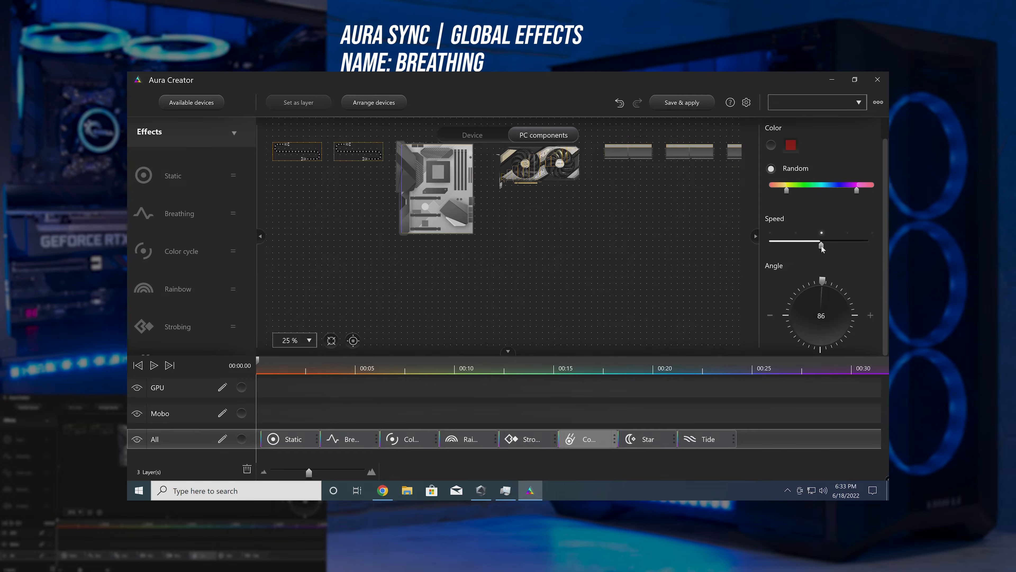
drag(821, 244, 849, 245)
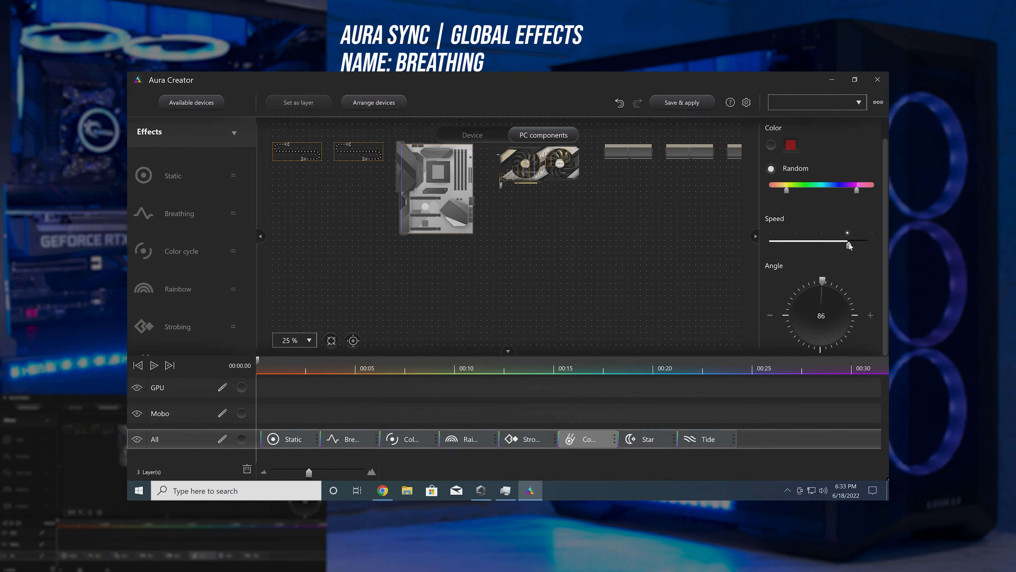
Step: Limit the Star effect's random colors to the yellow-to-green range and set its speed to the maximum
click(638, 439)
click(771, 192)
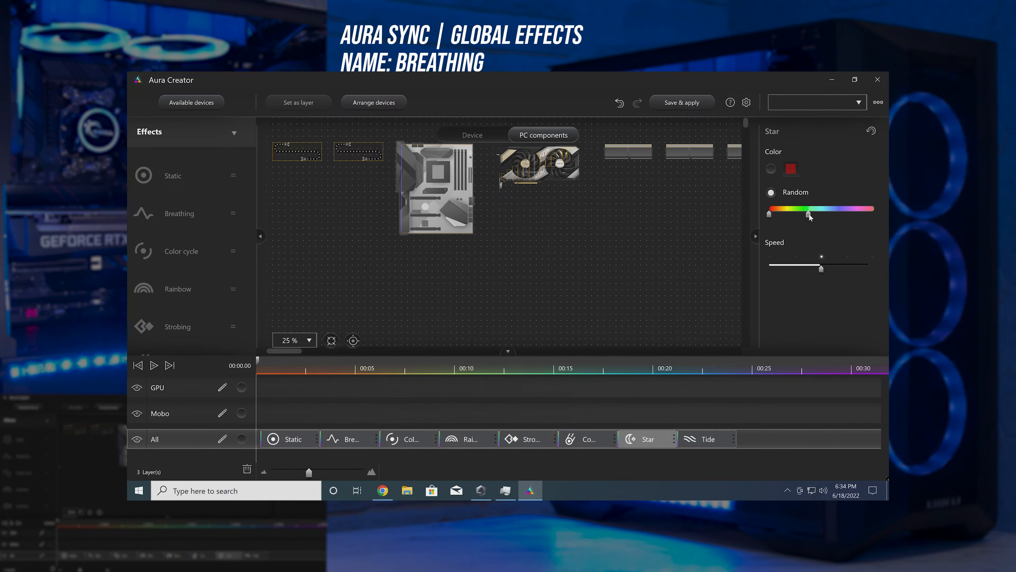
drag(810, 217, 773, 217)
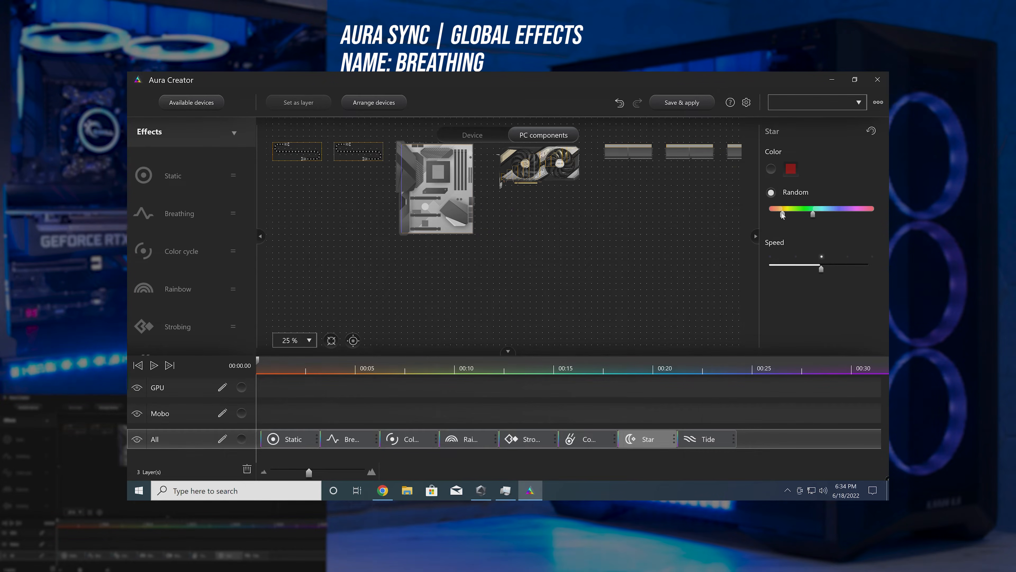
Step: Set the Tide effect's speed to the minimum and its angle to 180
click(706, 439)
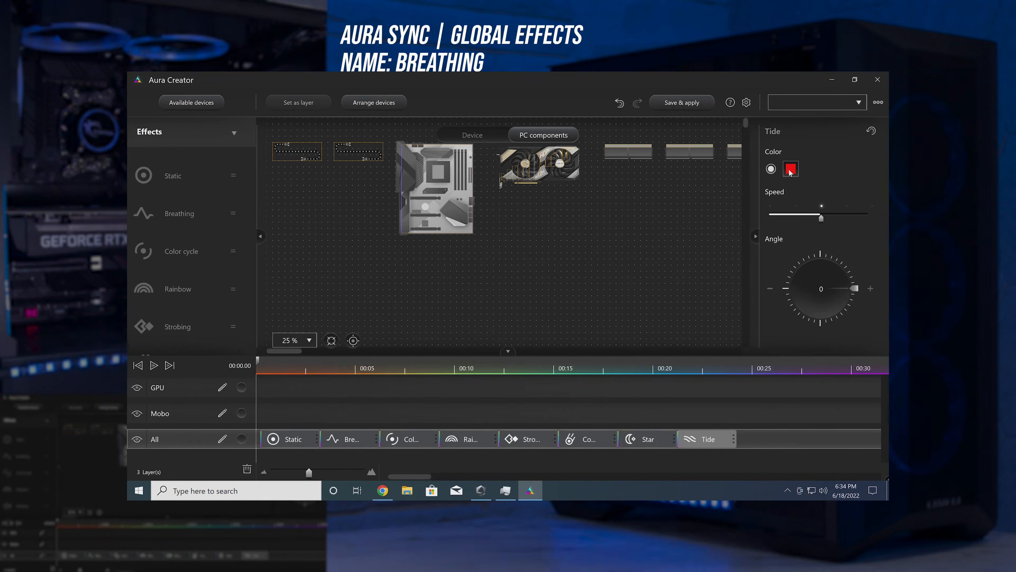
drag(822, 217, 770, 218)
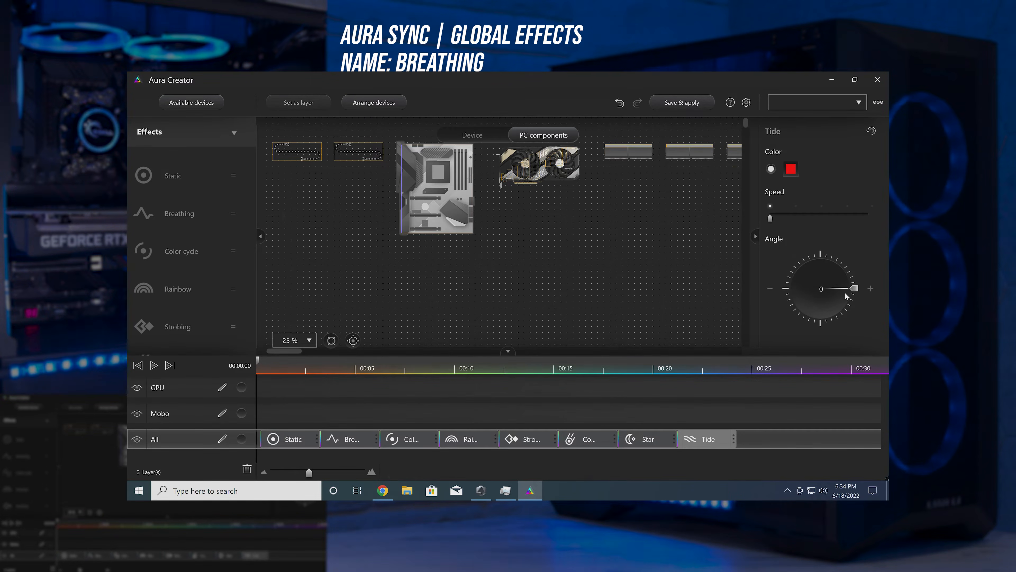
drag(855, 288, 786, 289)
scroll(216, 208, down, 4)
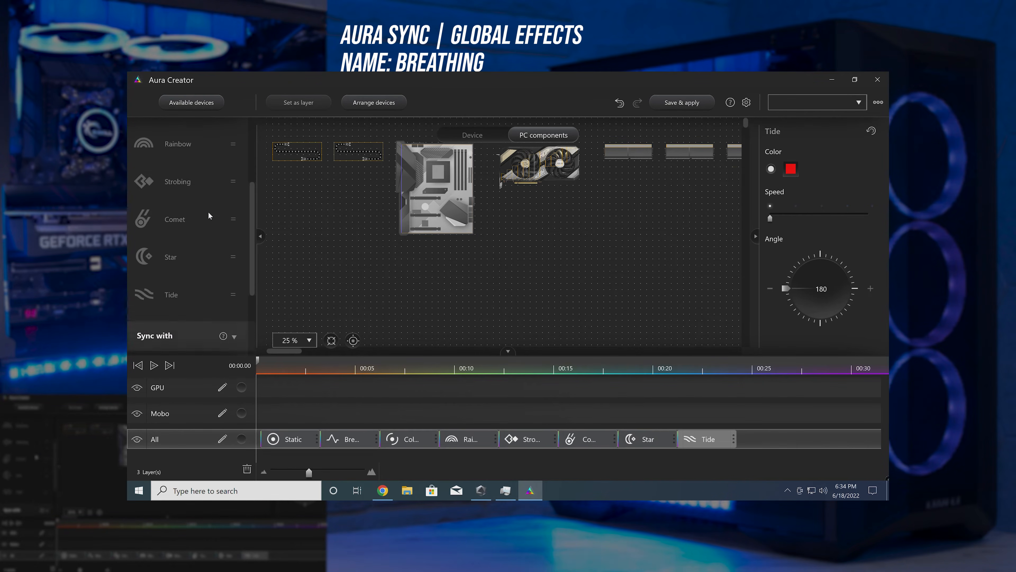
scroll(208, 215, down, 3)
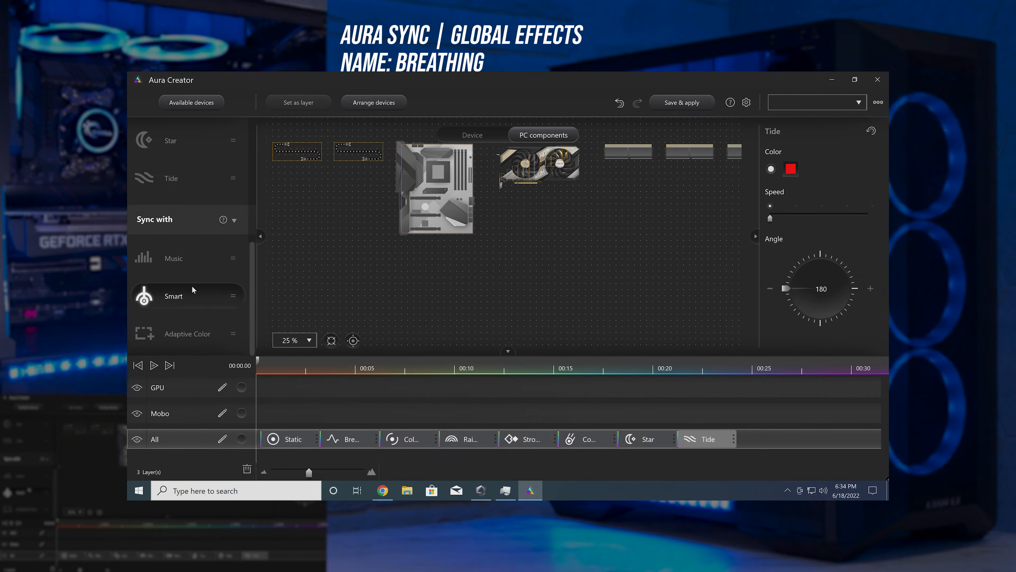
scroll(194, 220, up, 8)
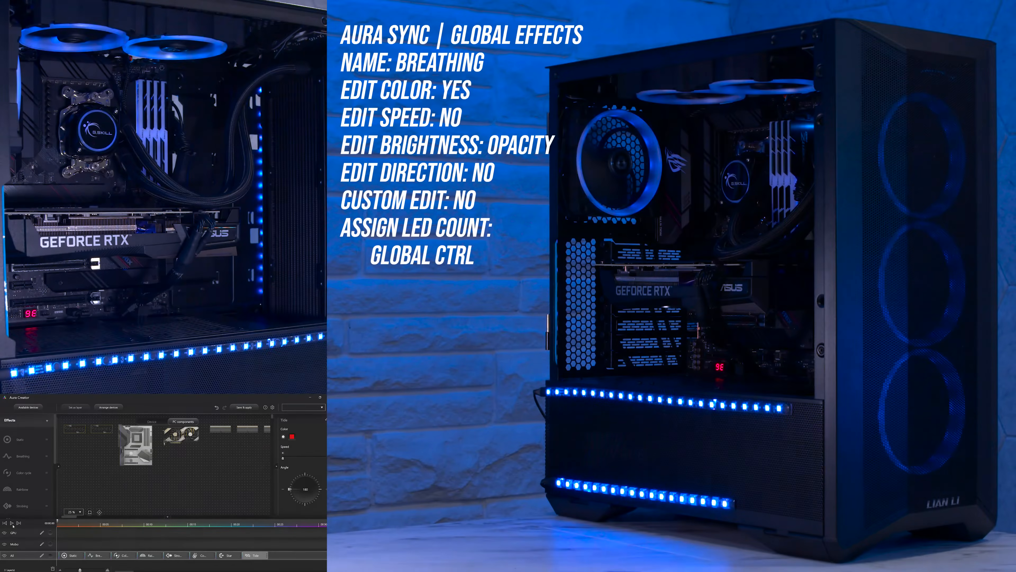